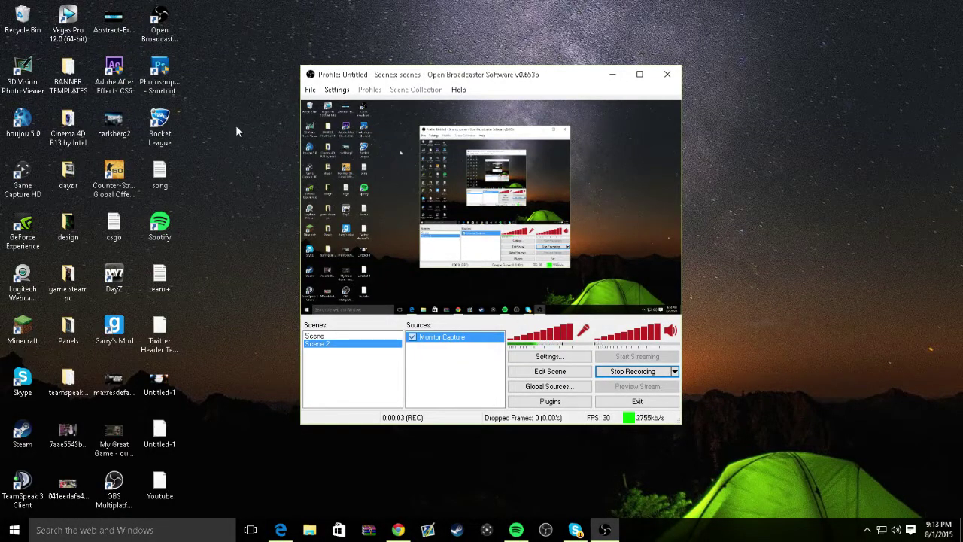
# Turn off Show desktop icons from the desktop's View menu.
pyautogui.rightClick(225, 220)
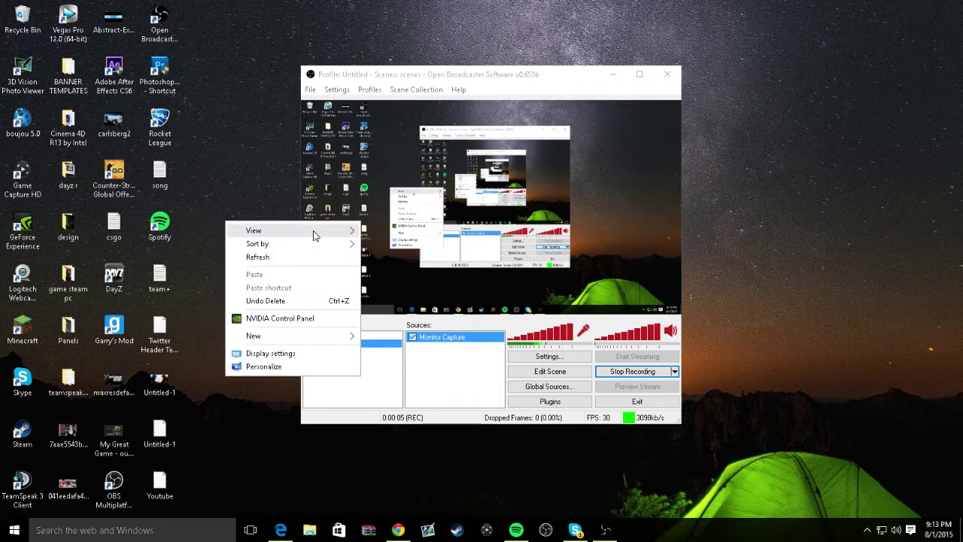
pyautogui.moveTo(316, 232)
pyautogui.click(411, 310)
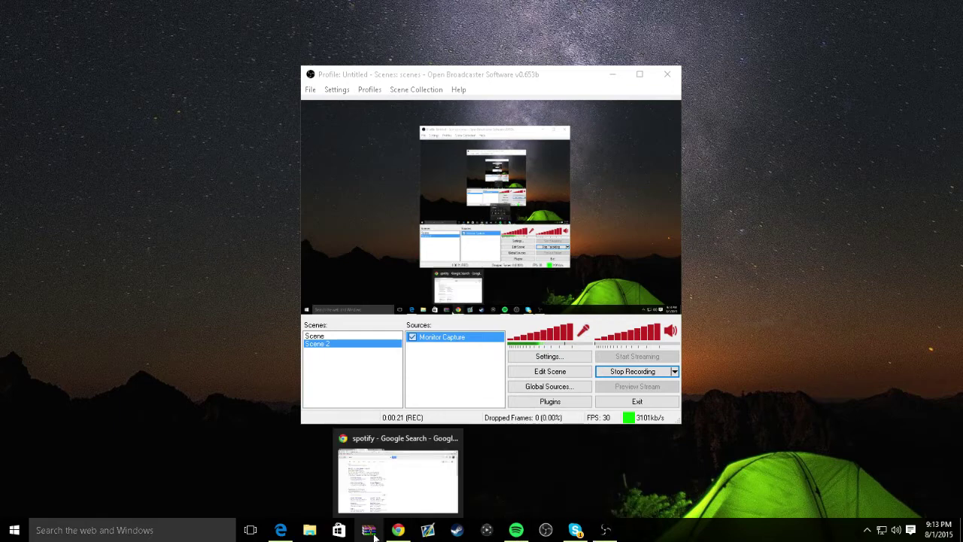
# Open the Spotify.com result from the Google search in Chrome and scroll the page.
pyautogui.click(398, 530)
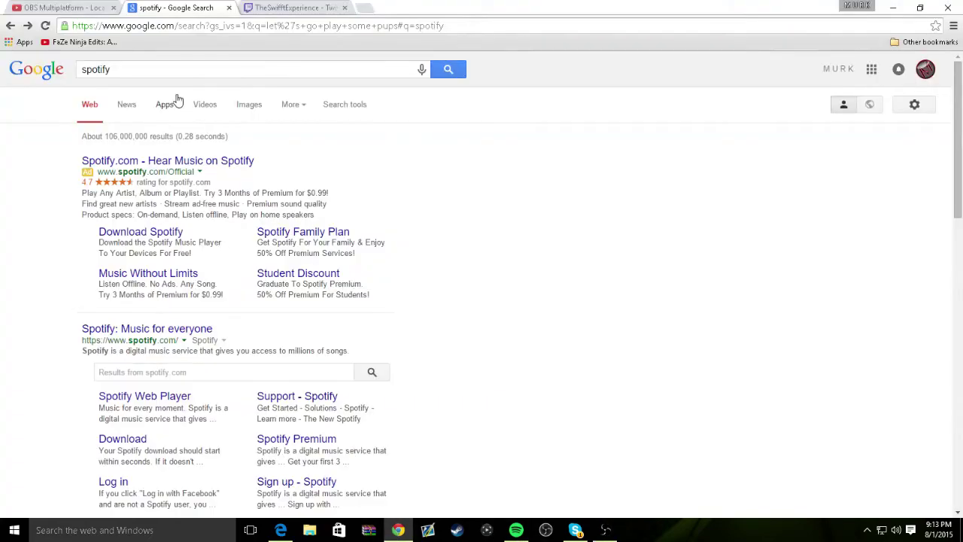
pyautogui.click(121, 162)
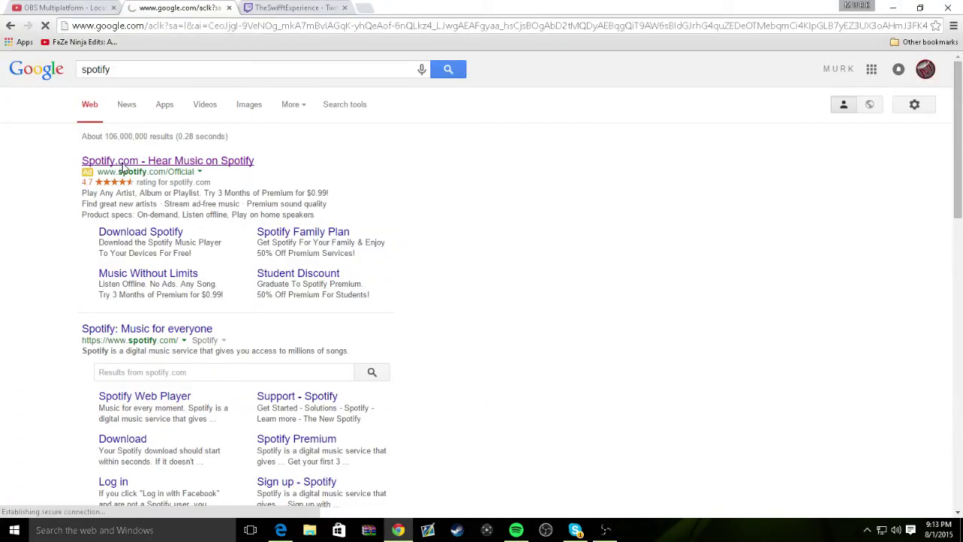
pyautogui.scroll(-4, 256, 186)
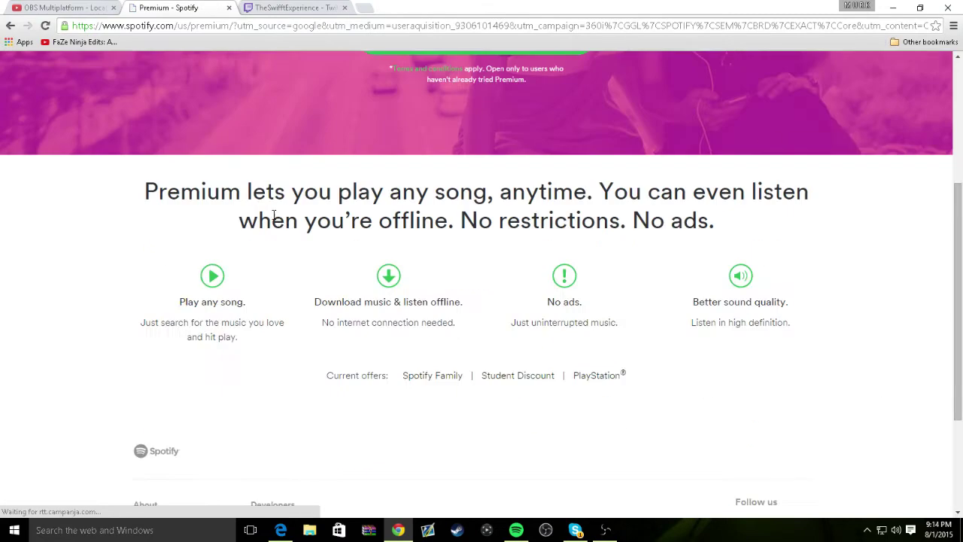
pyautogui.scroll(3, 256, 186)
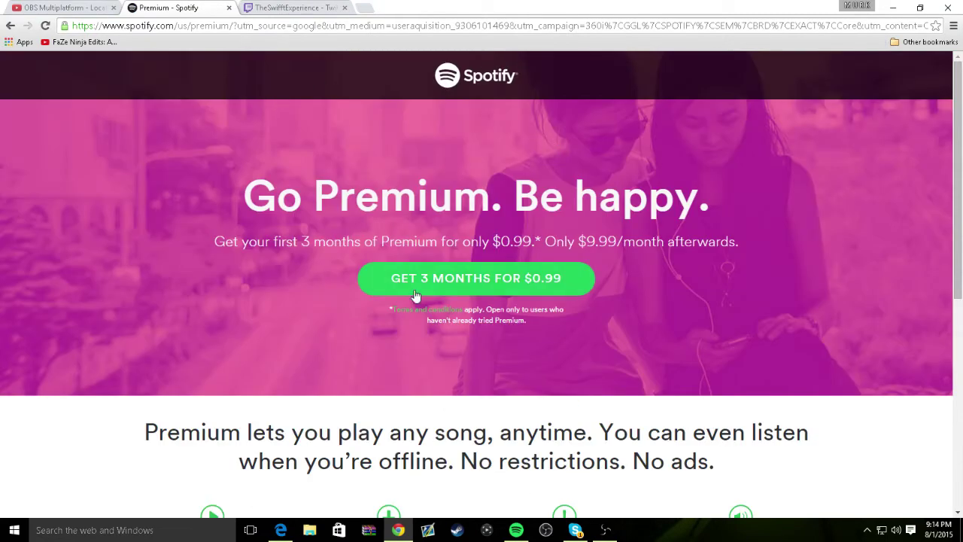
pyautogui.scroll(-2, 144, 233)
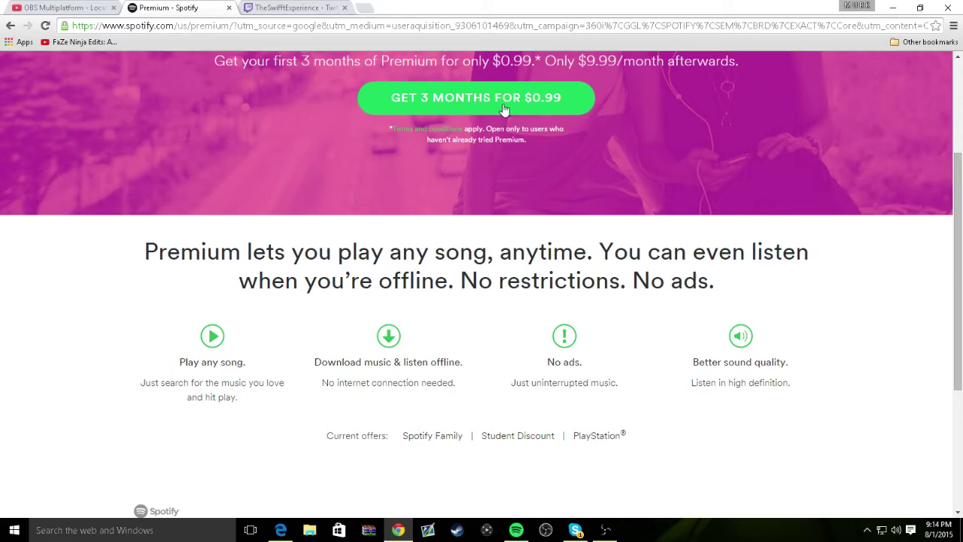
pyautogui.scroll(-2, 92, 292)
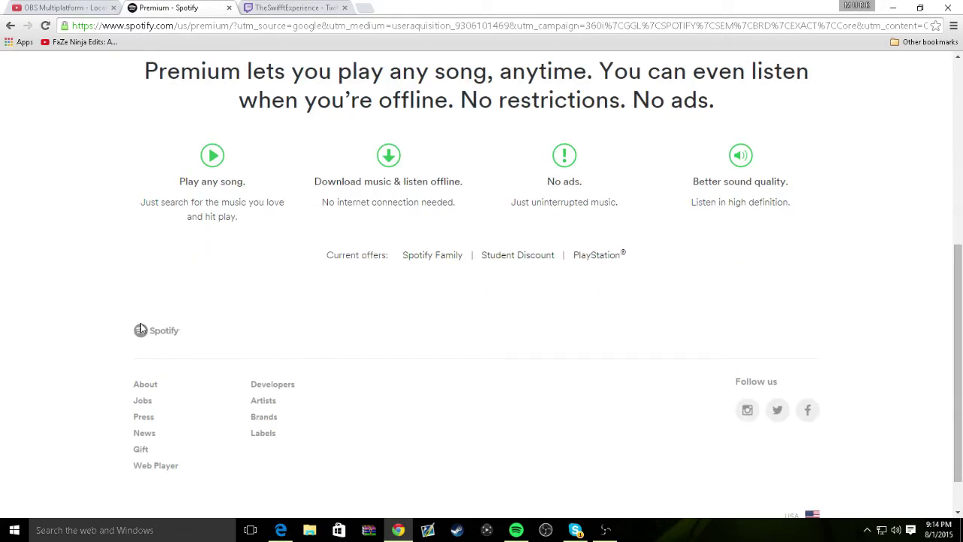
# Go from the footer logo to Spotify's DOWNLOAD sign-up page, then minimize Chrome.
pyautogui.click(144, 330)
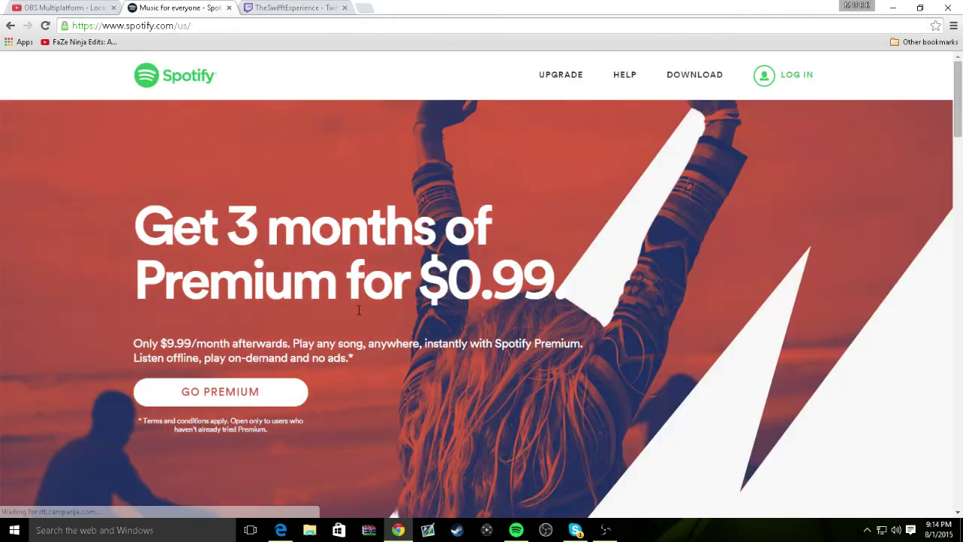
pyautogui.click(695, 75)
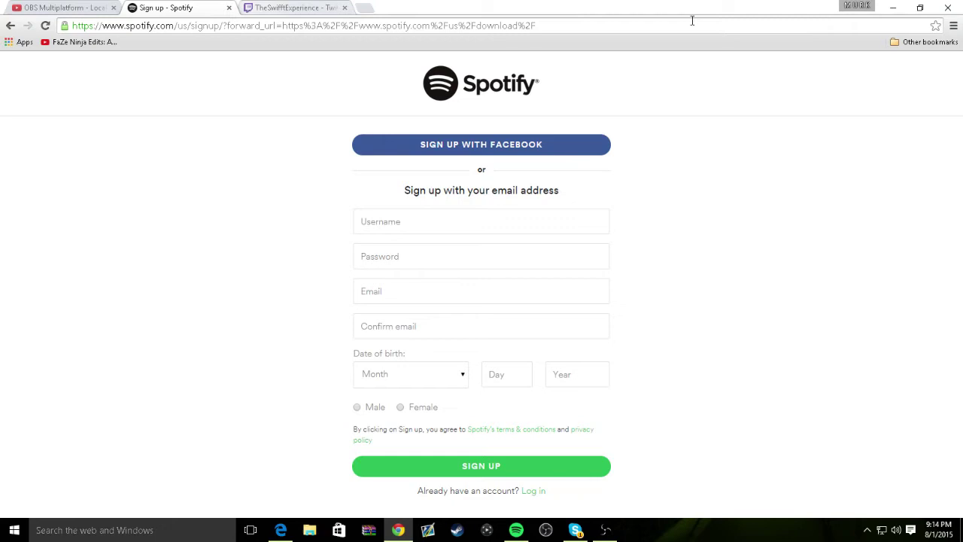
pyautogui.click(900, 9)
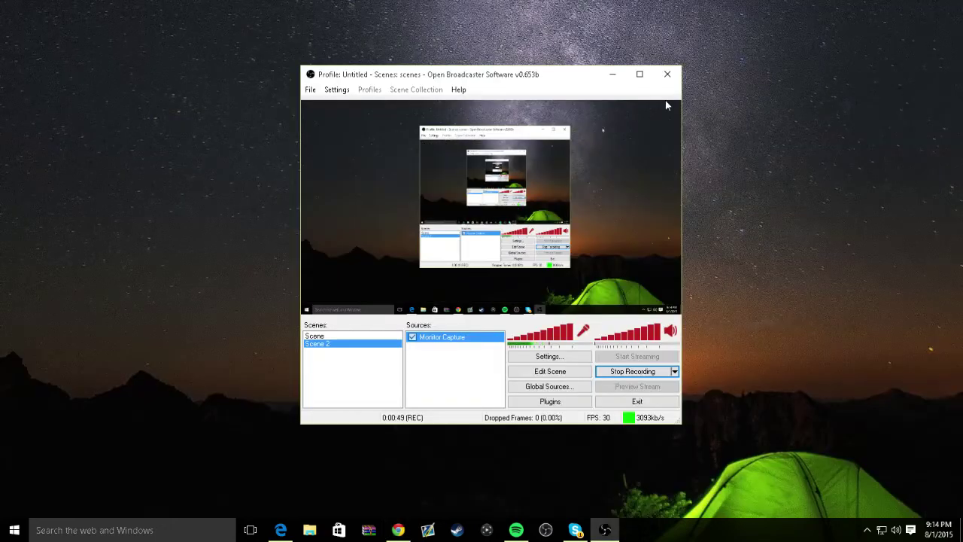
# Open the Spotify desktop player as a restored window near screen centre, then return to OBS.
pyautogui.click(517, 530)
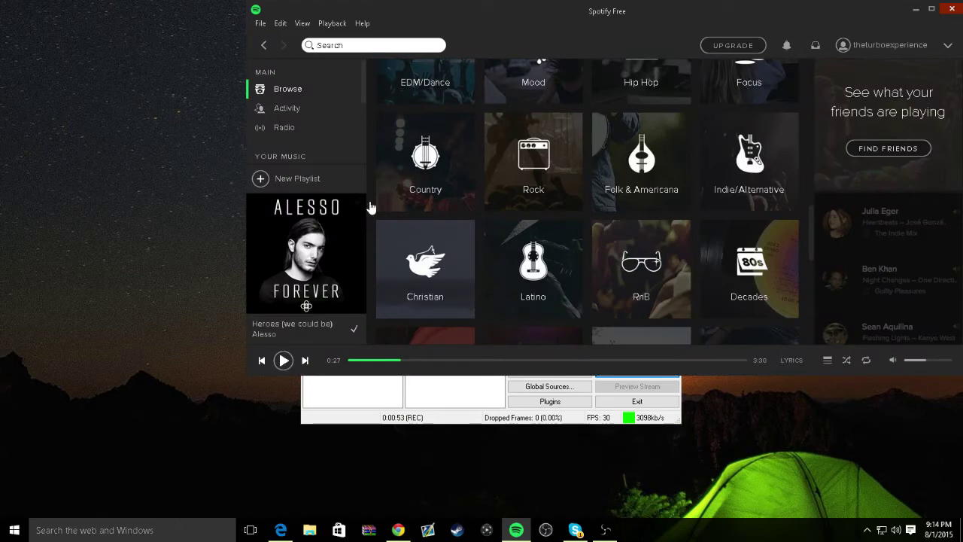
pyautogui.click(931, 9)
pyautogui.click(930, 7)
pyautogui.moveTo(567, 40); pyautogui.dragTo(480, 30)
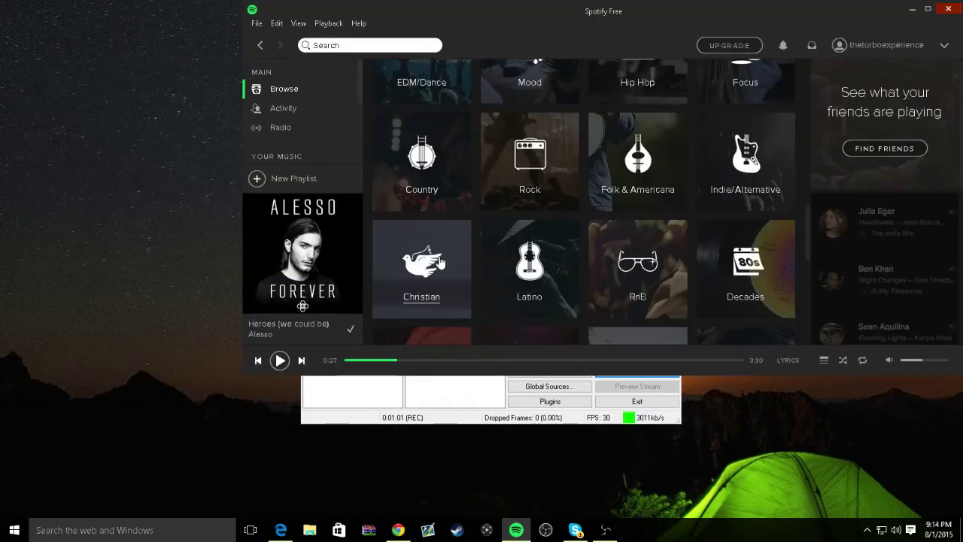
pyautogui.click(469, 422)
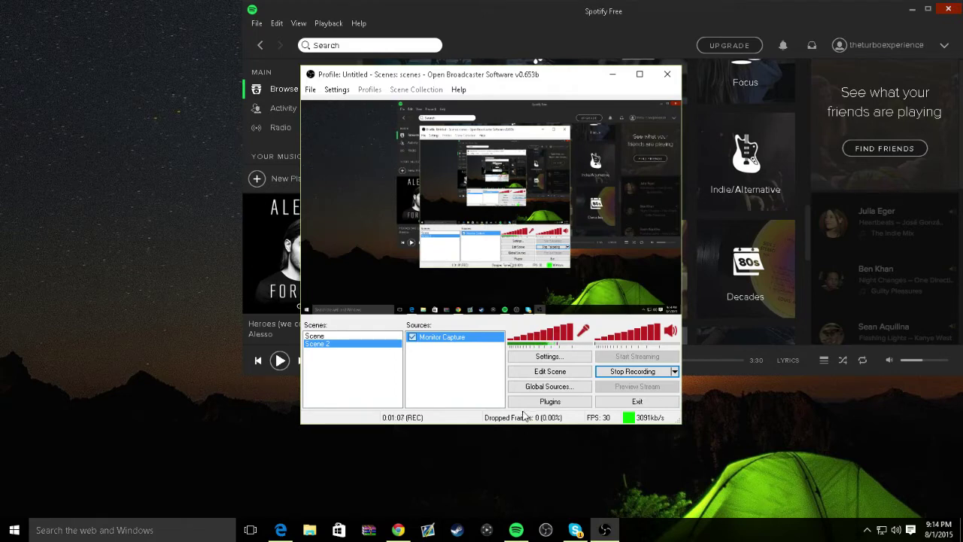
# Add a Window Capture source with the default name 'Window Capture', targeting Spotify.
pyautogui.click(426, 366)
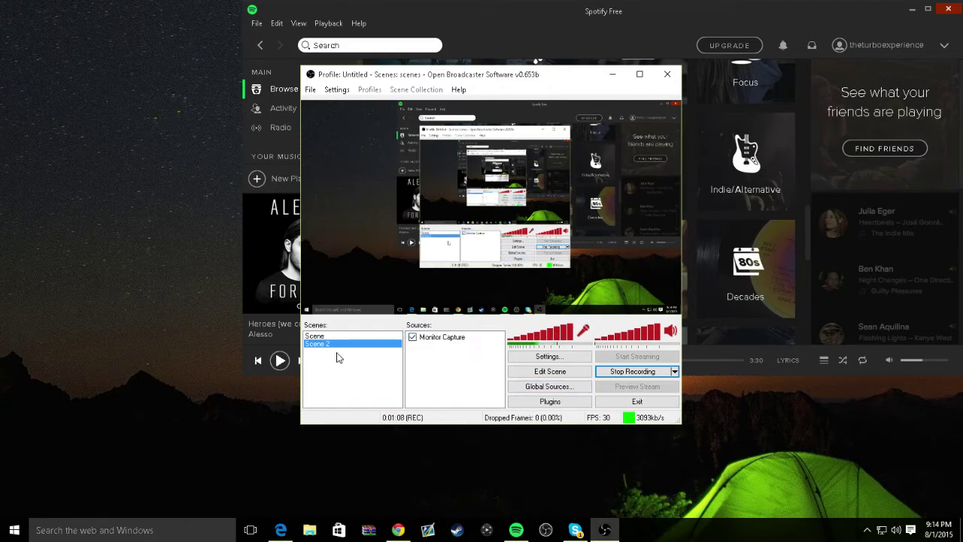
pyautogui.rightClick(422, 361)
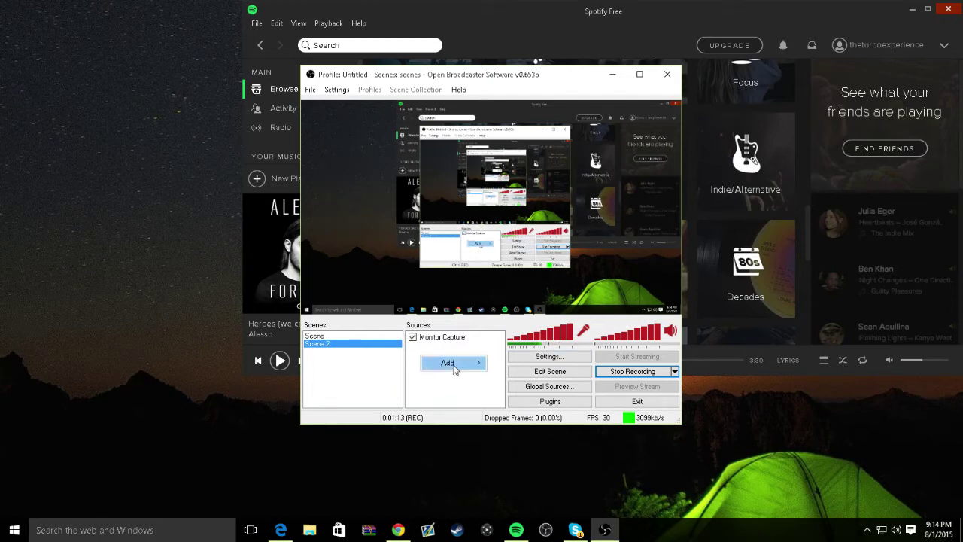
pyautogui.moveTo(453, 367)
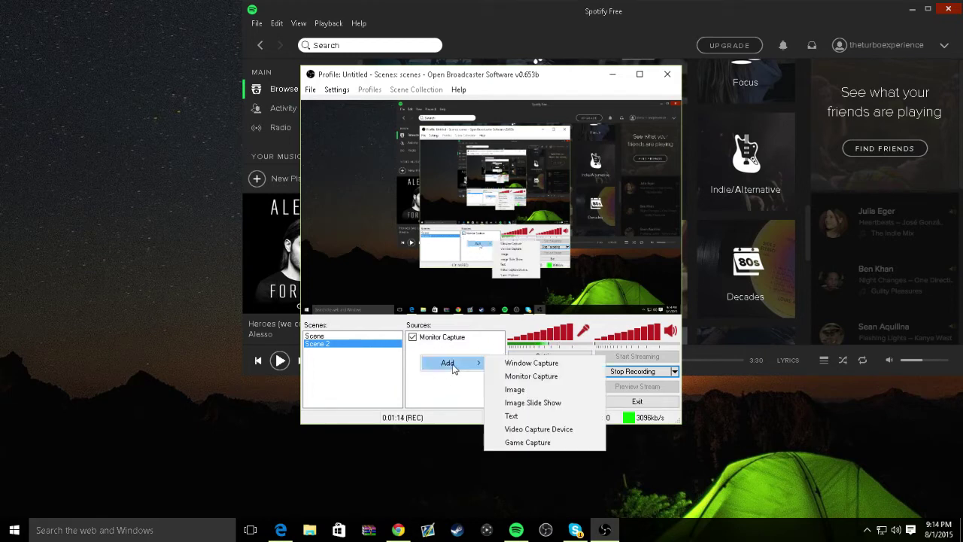
pyautogui.click(531, 363)
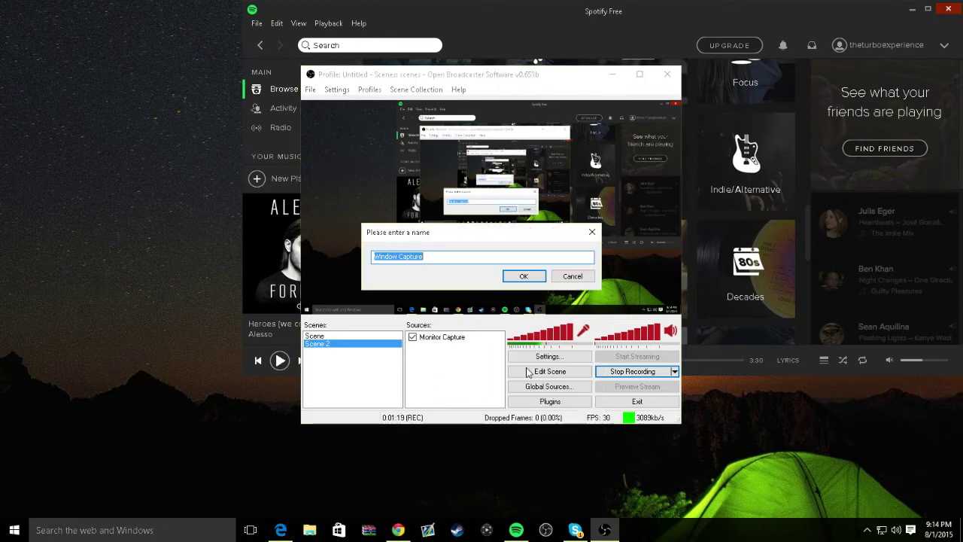
pyautogui.click(518, 276)
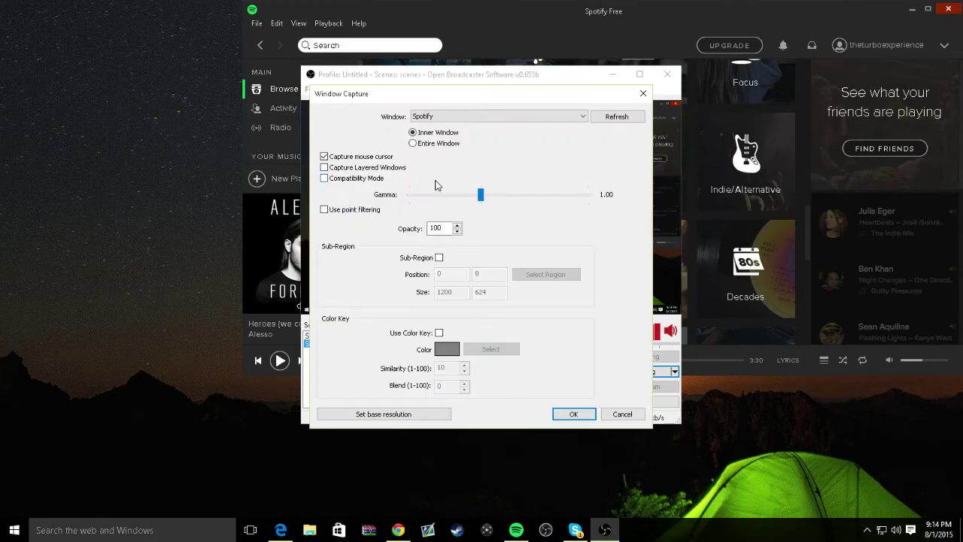
pyautogui.click(430, 117)
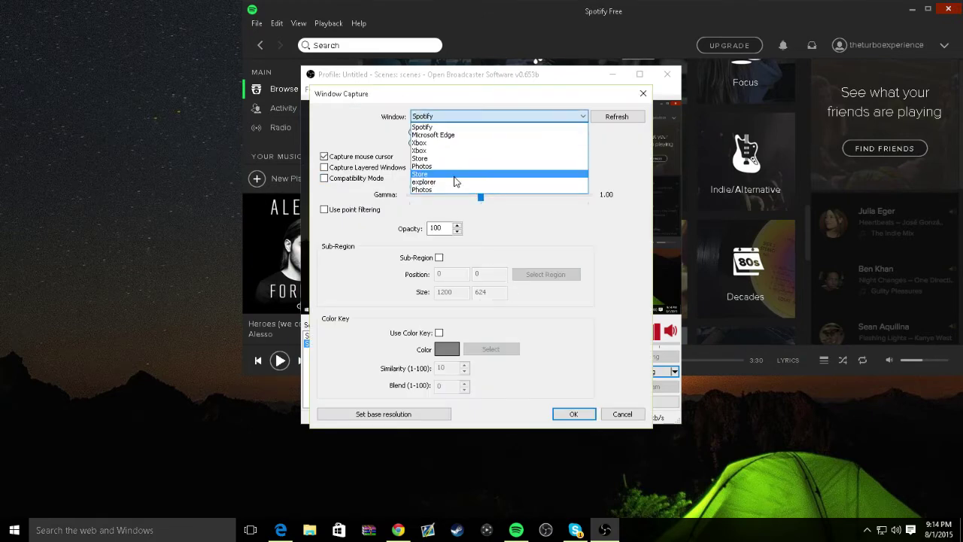
pyautogui.click(432, 128)
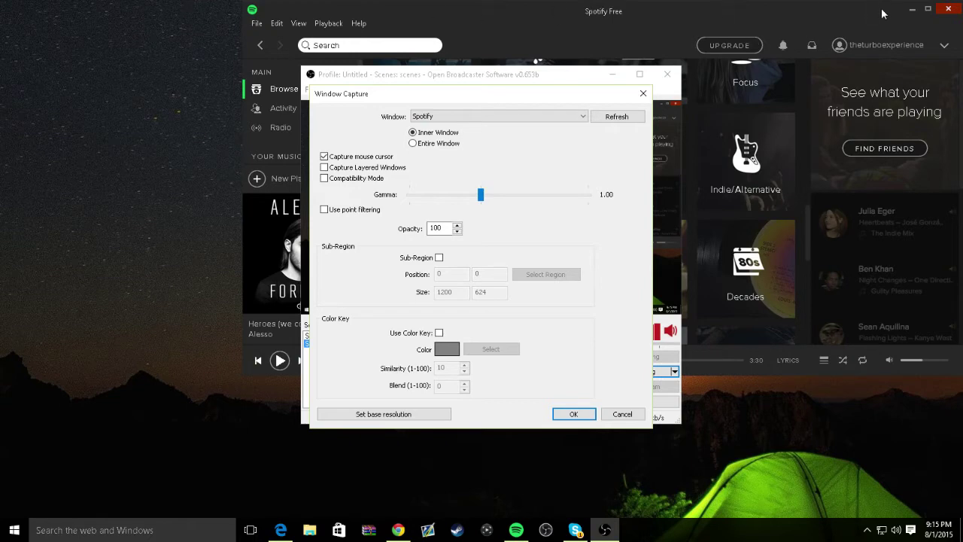
# Minimize and restore Spotify while refreshing the capture's window list.
pyautogui.click(913, 9)
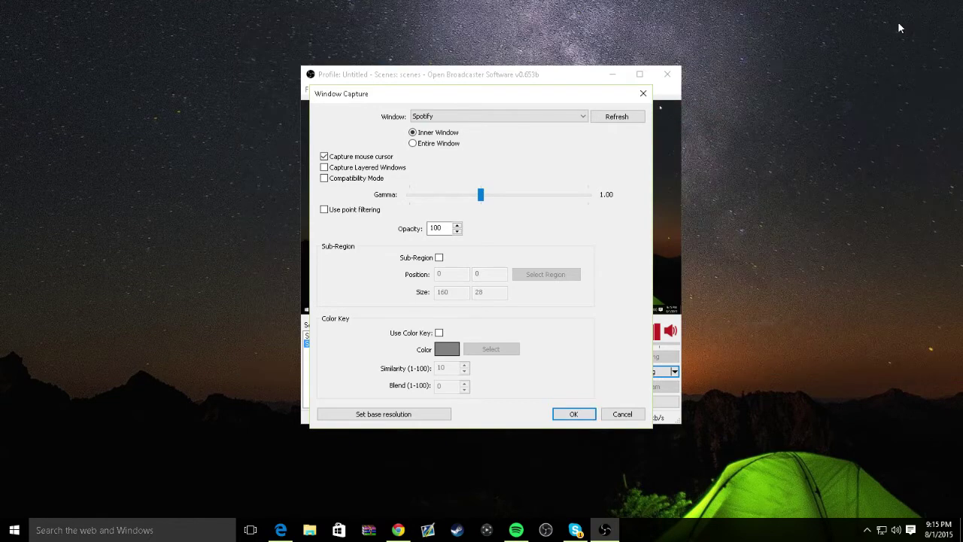
pyautogui.click(617, 117)
pyautogui.click(518, 117)
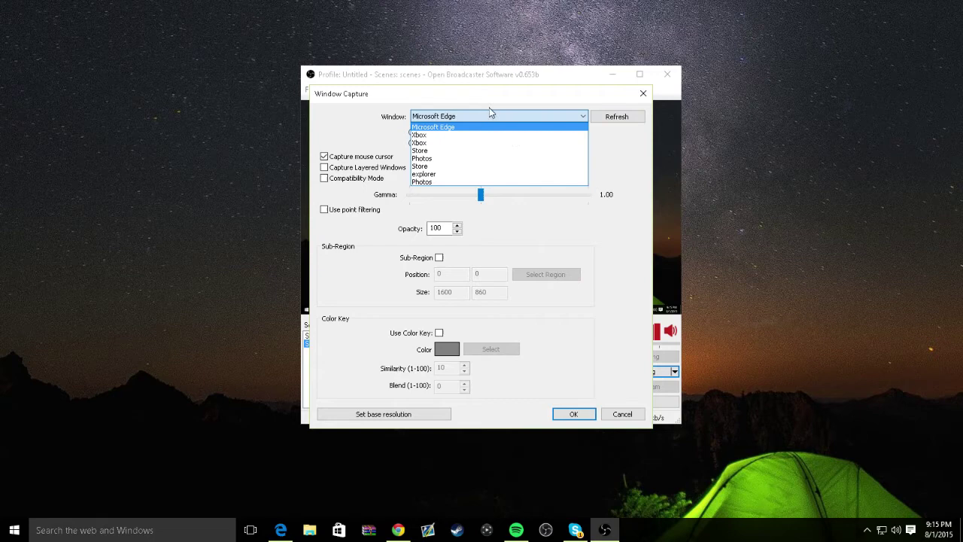
pyautogui.click(561, 118)
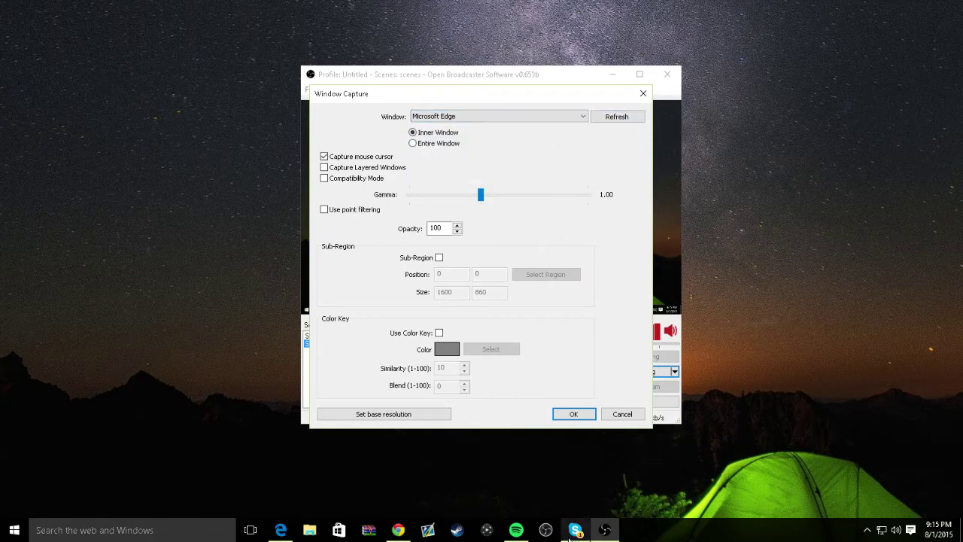
pyautogui.click(516, 530)
pyautogui.click(495, 424)
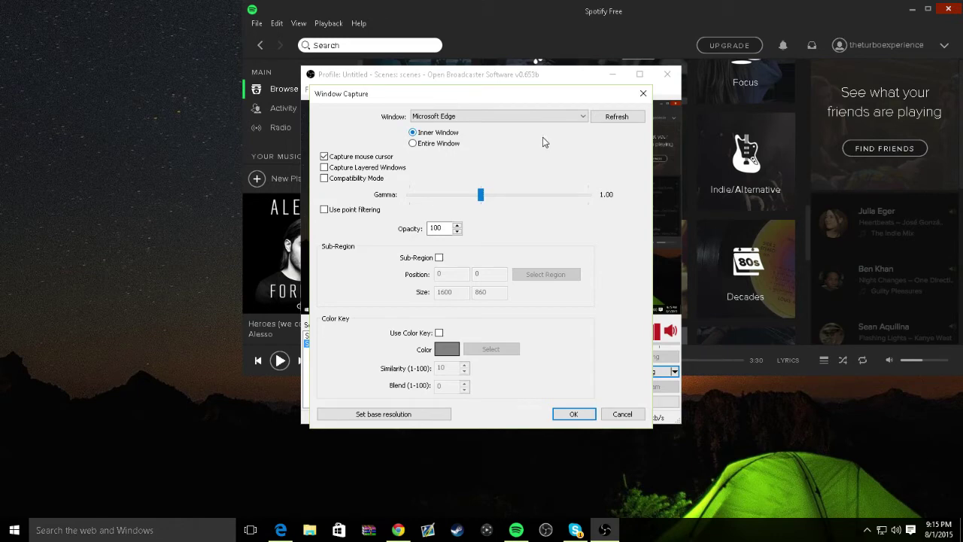
# Refresh the window list until Spotify reappears and select it as the captured window.
pyautogui.click(531, 118)
pyautogui.click(527, 117)
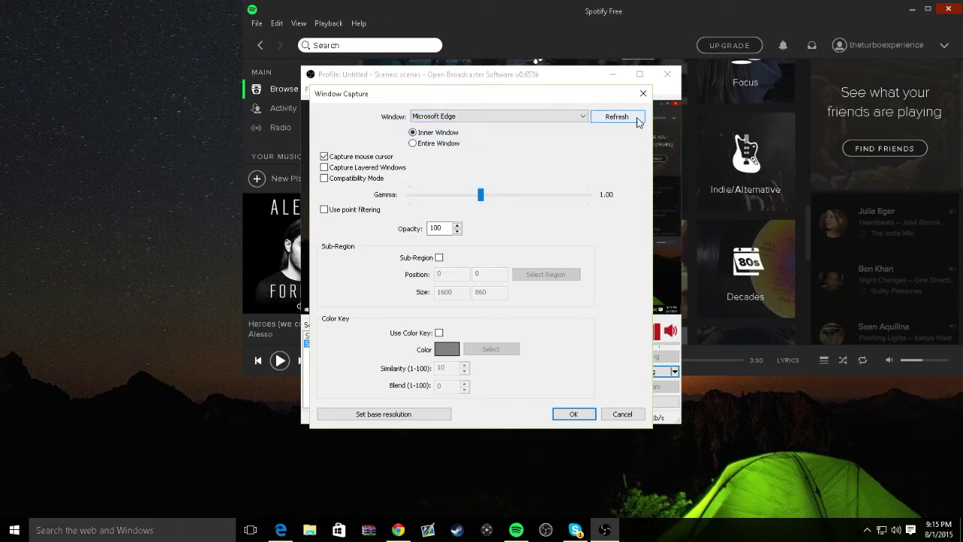
pyautogui.click(617, 117)
pyautogui.click(450, 117)
pyautogui.click(450, 127)
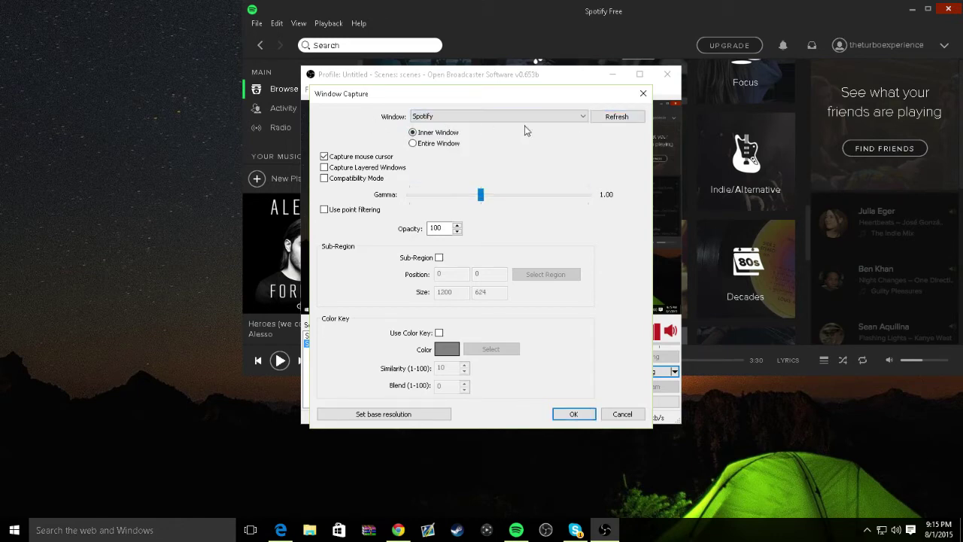
# Enable Sub-Region and mark a first region, then close the settings and move OBS right.
pyautogui.click(439, 258)
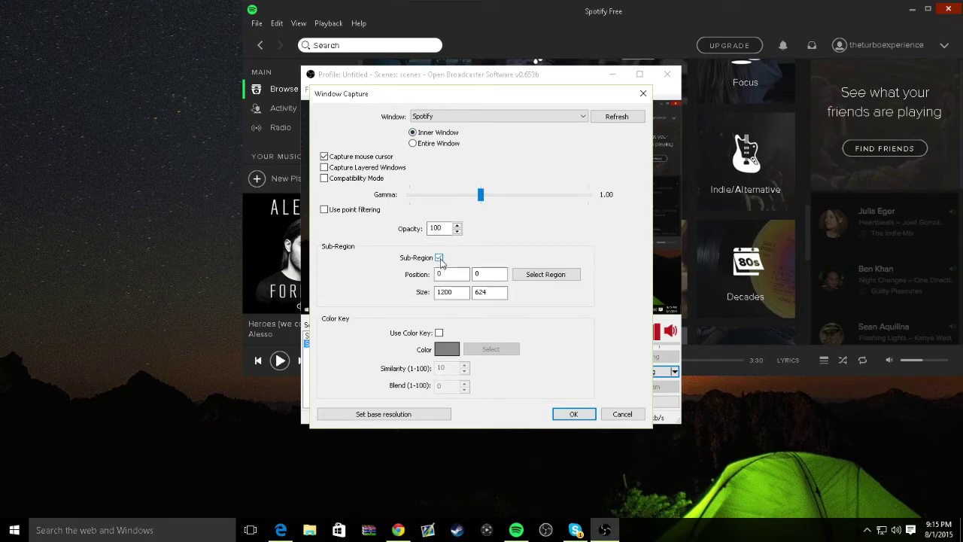
pyautogui.click(539, 280)
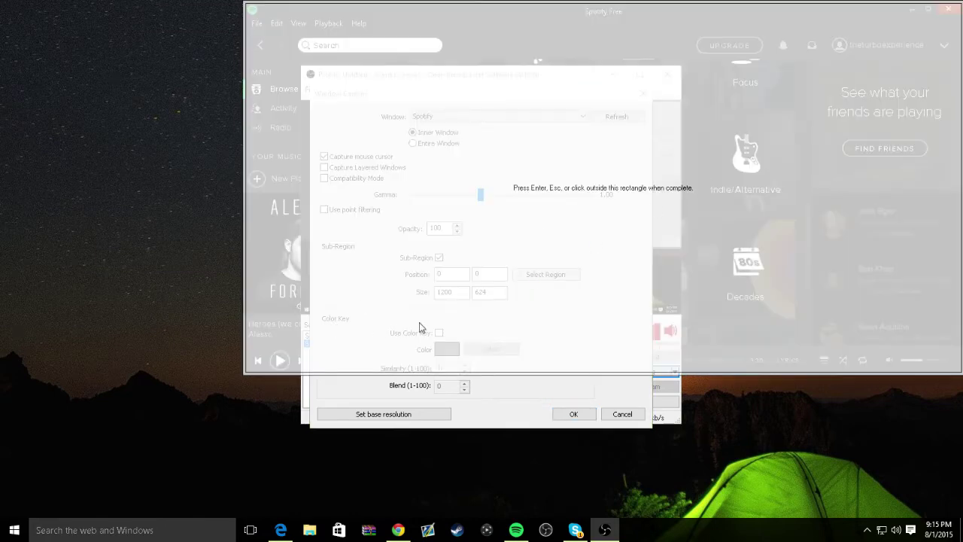
pyautogui.click(345, 399)
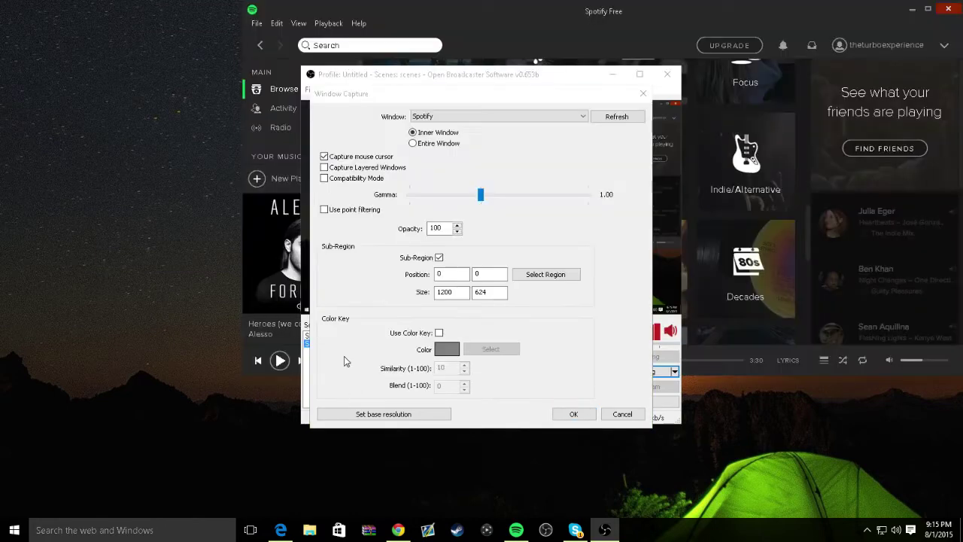
pyautogui.click(509, 91)
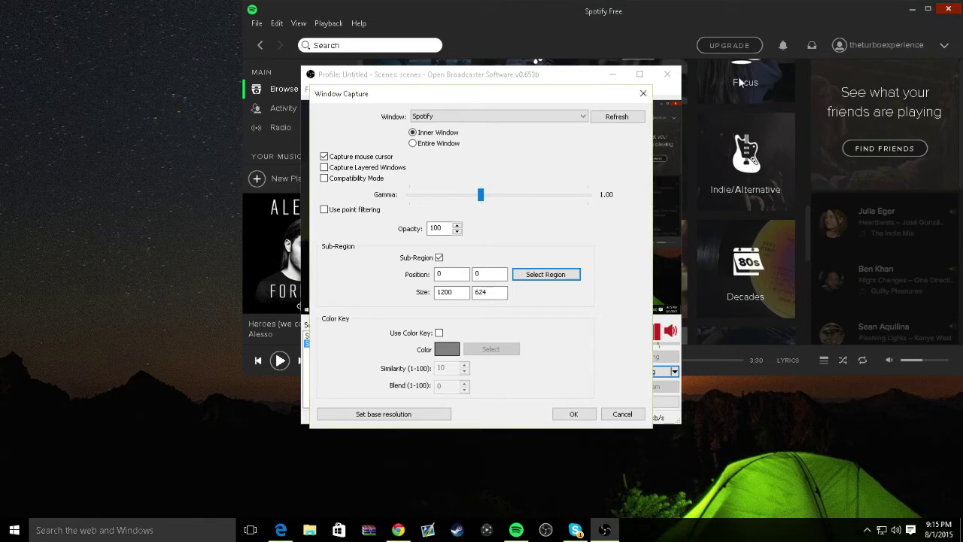
pyautogui.moveTo(574, 96); pyautogui.dragTo(780, 93)
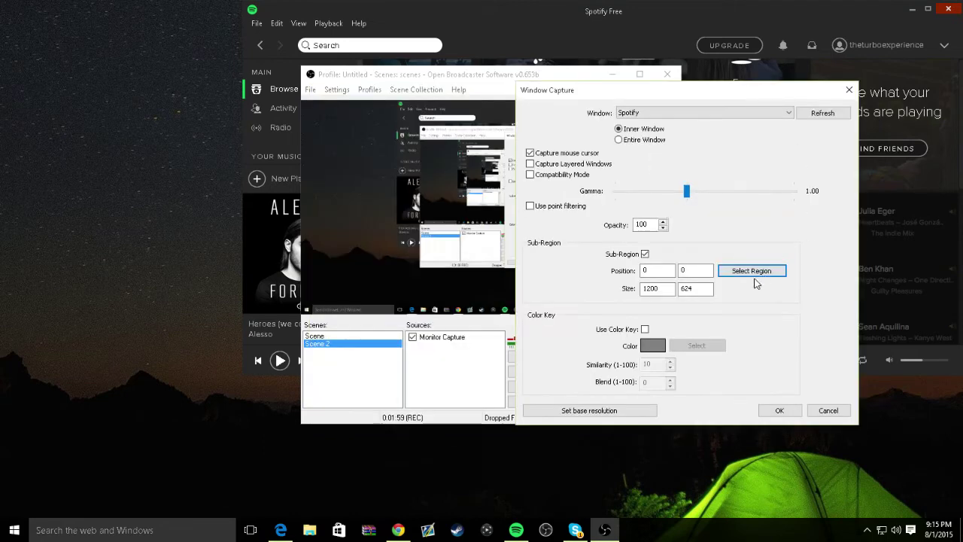
pyautogui.click(849, 91)
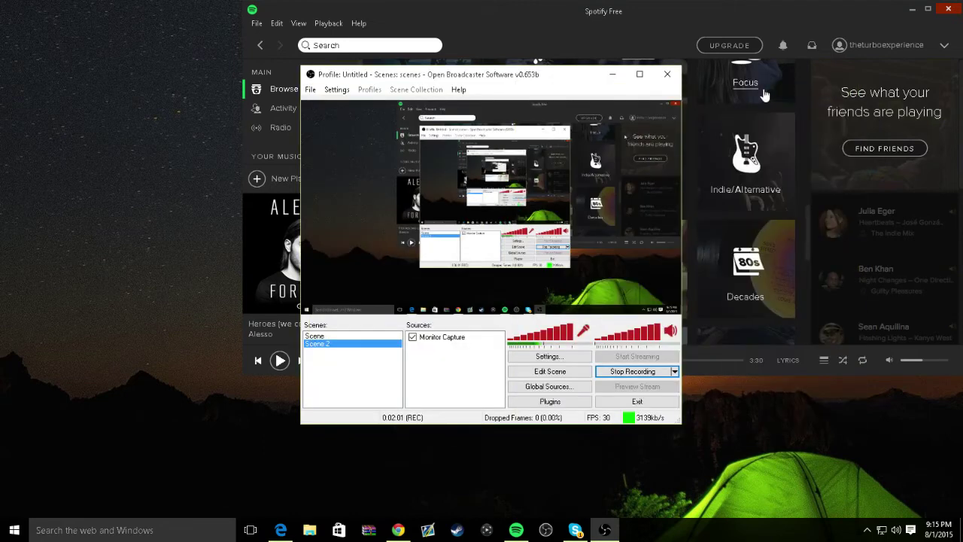
pyautogui.moveTo(555, 76); pyautogui.dragTo(790, 82)
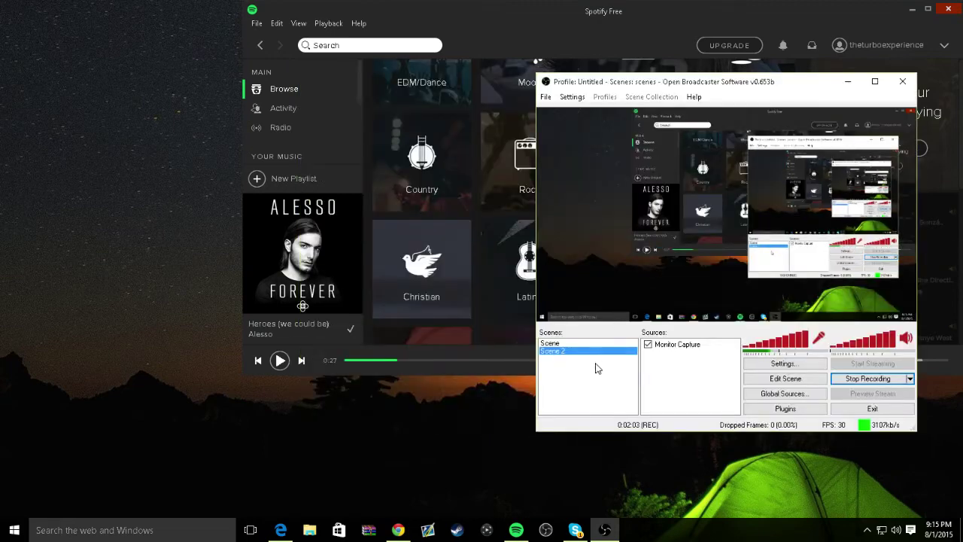
# Add a Monitor Capture 2 source and dismiss its settings.
pyautogui.rightClick(664, 361)
pyautogui.moveTo(693, 365)
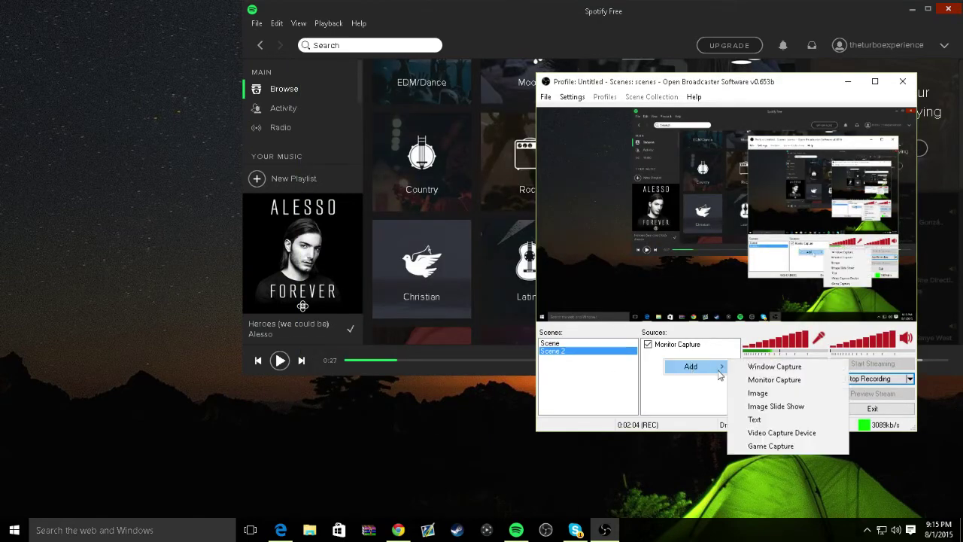
pyautogui.click(773, 381)
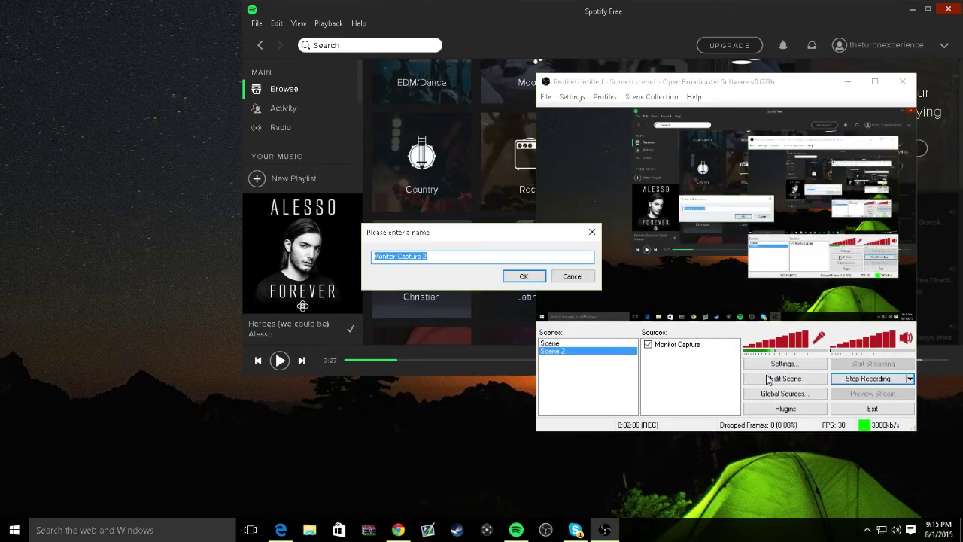
pyautogui.click(520, 277)
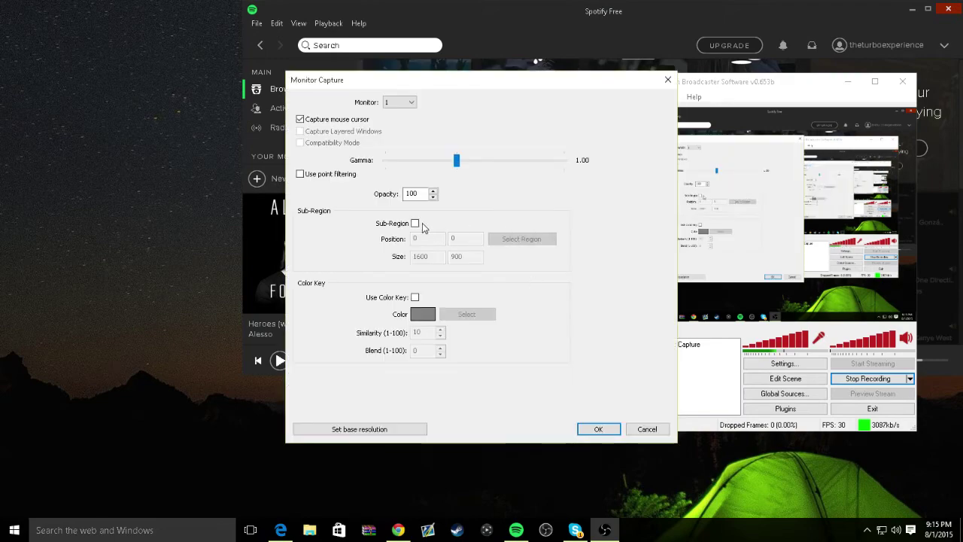
pyautogui.click(606, 429)
# Add a new Window Capture source of Spotify with Sub-Region enabled.
pyautogui.rightClick(680, 372)
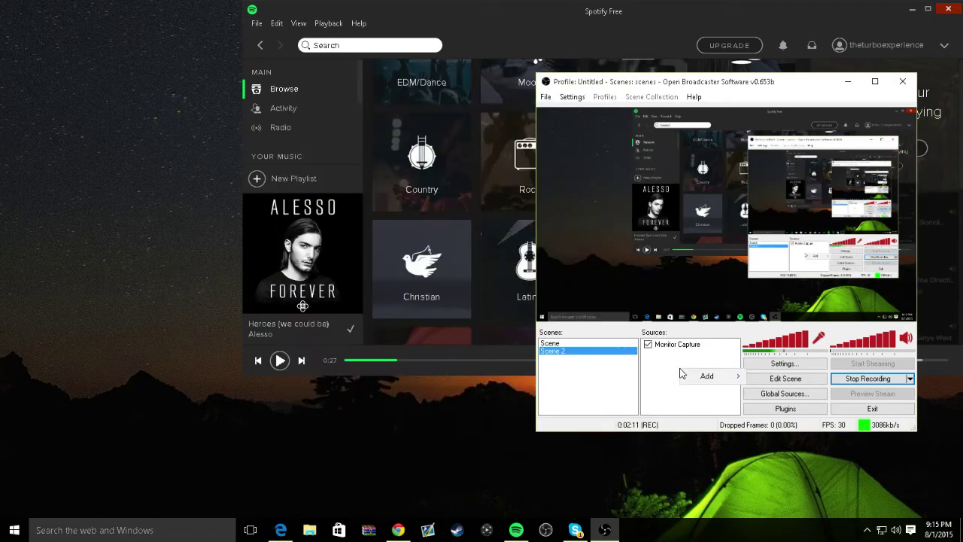
pyautogui.moveTo(688, 376)
pyautogui.click(787, 374)
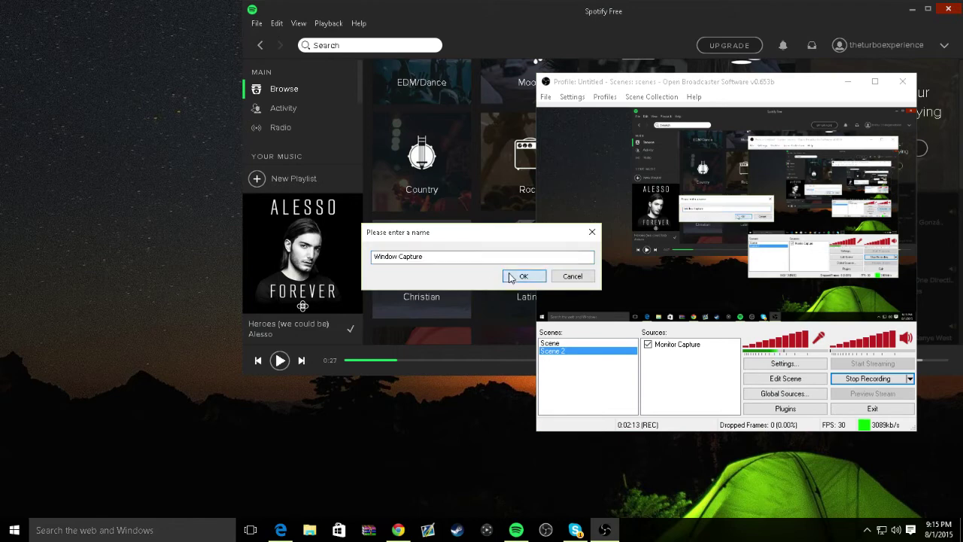
pyautogui.click(510, 278)
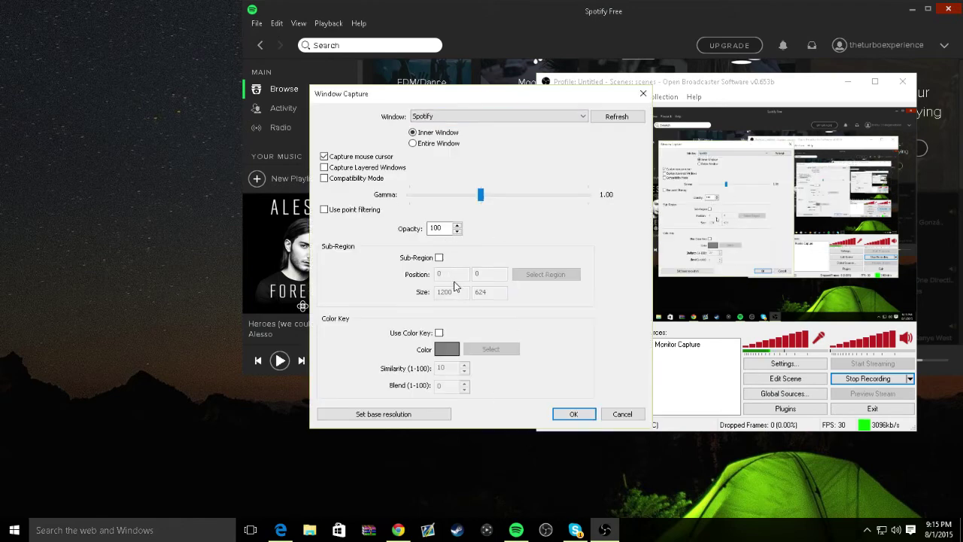
pyautogui.click(439, 257)
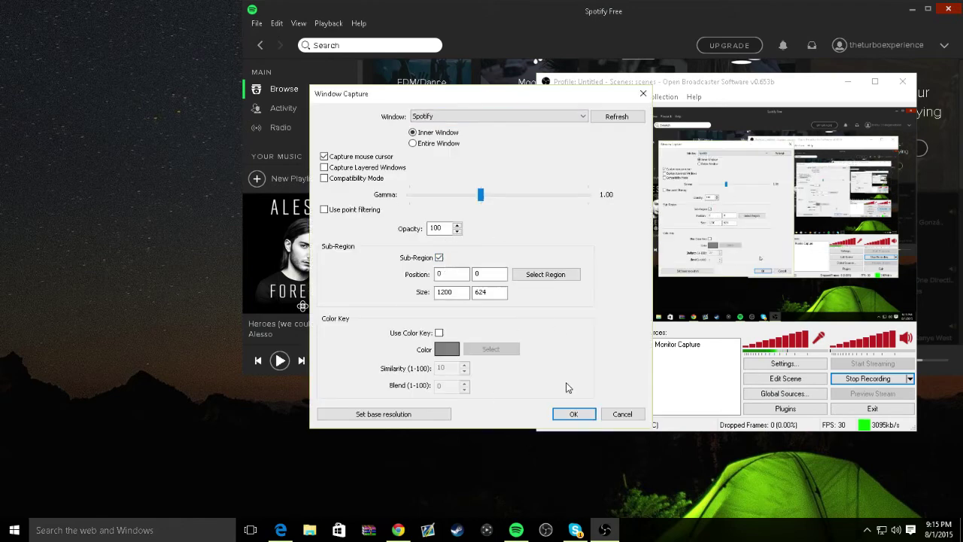
# Select a region over Spotify's now-playing song title, sized 170×49 at position 0, 521.
pyautogui.click(542, 276)
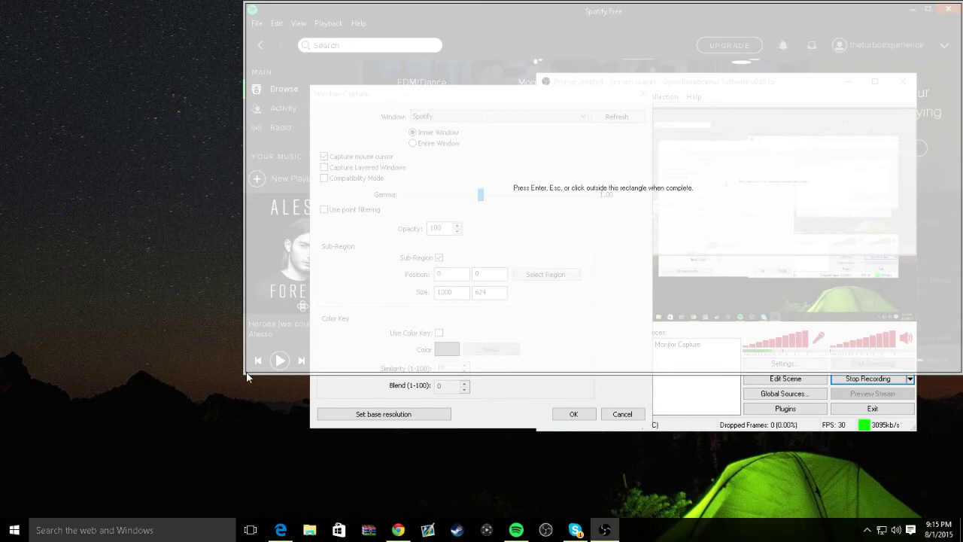
pyautogui.click(482, 409)
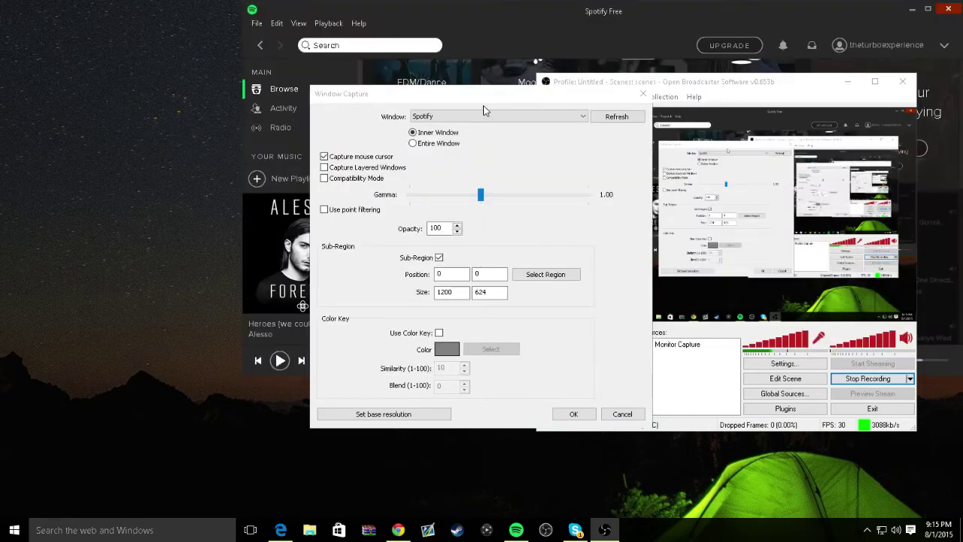
pyautogui.moveTo(483, 103); pyautogui.dragTo(696, 100)
pyautogui.click(746, 272)
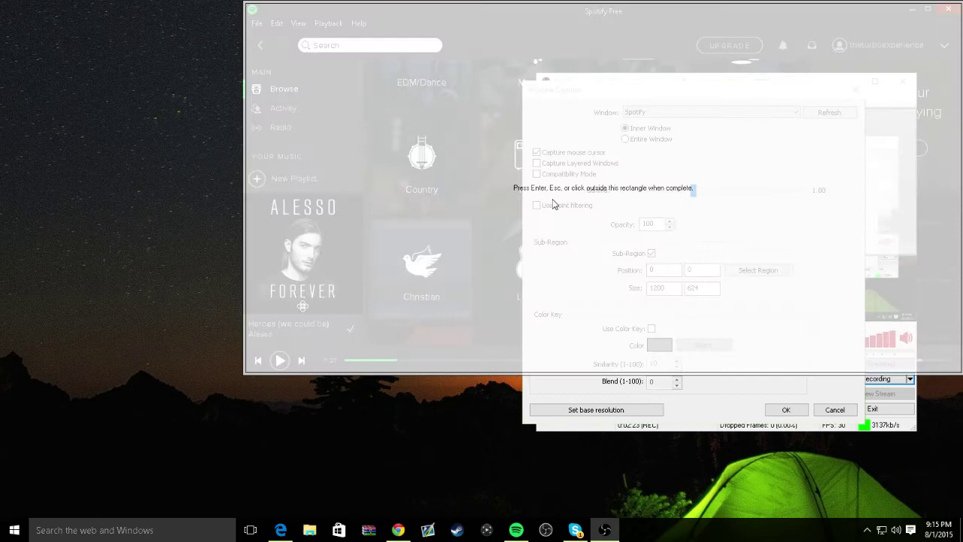
pyautogui.moveTo(242, 376); pyautogui.dragTo(273, 375)
pyautogui.moveTo(259, 439); pyautogui.dragTo(291, 321)
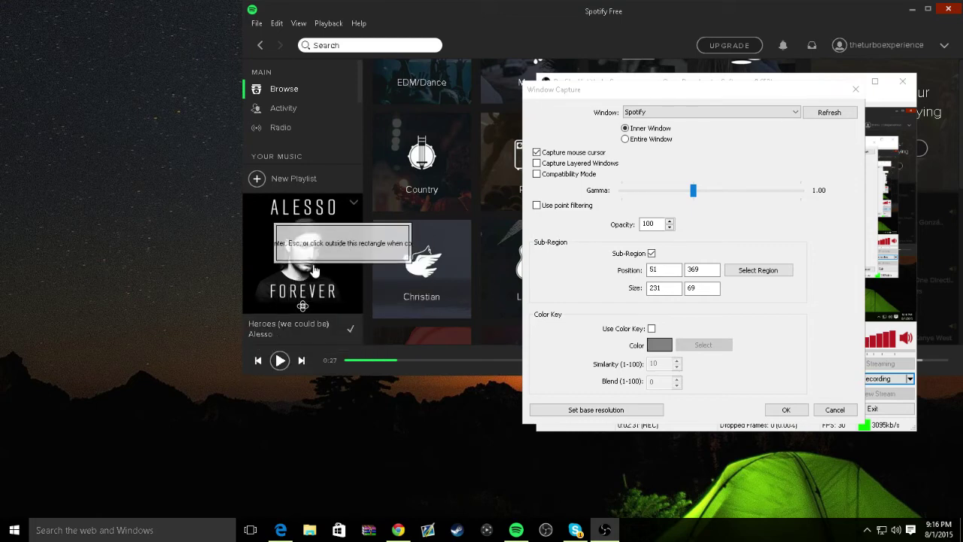
pyautogui.moveTo(324, 256); pyautogui.dragTo(282, 338)
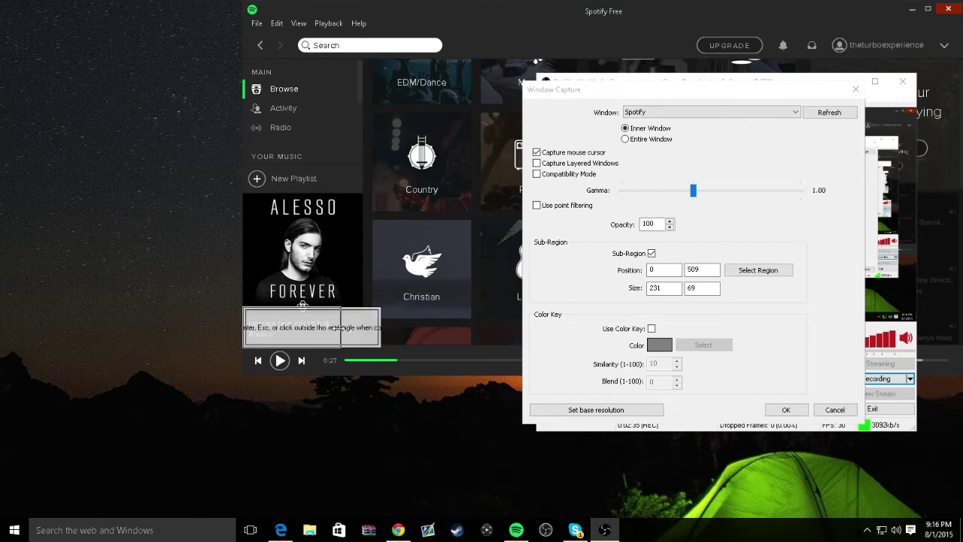
pyautogui.moveTo(380, 328); pyautogui.dragTo(344, 336)
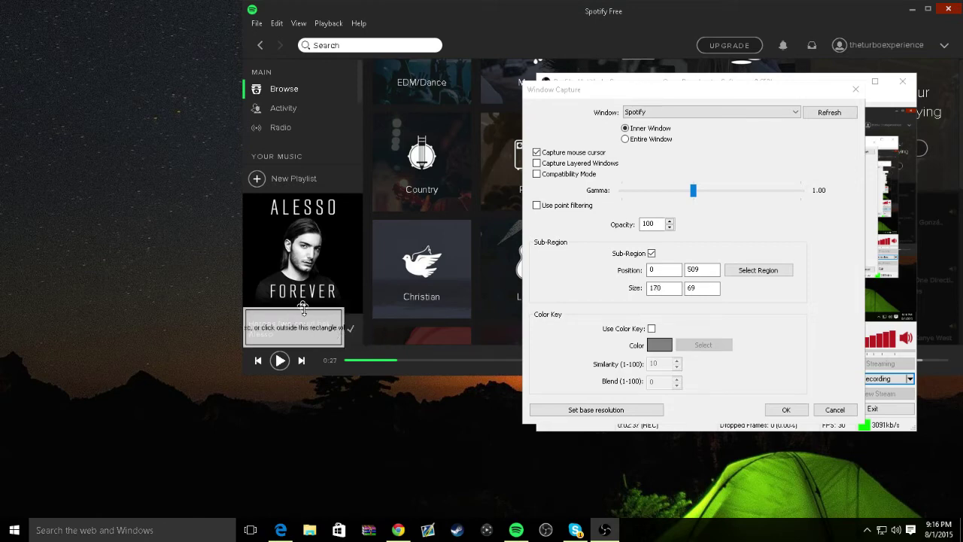
pyautogui.moveTo(302, 307); pyautogui.dragTo(301, 340)
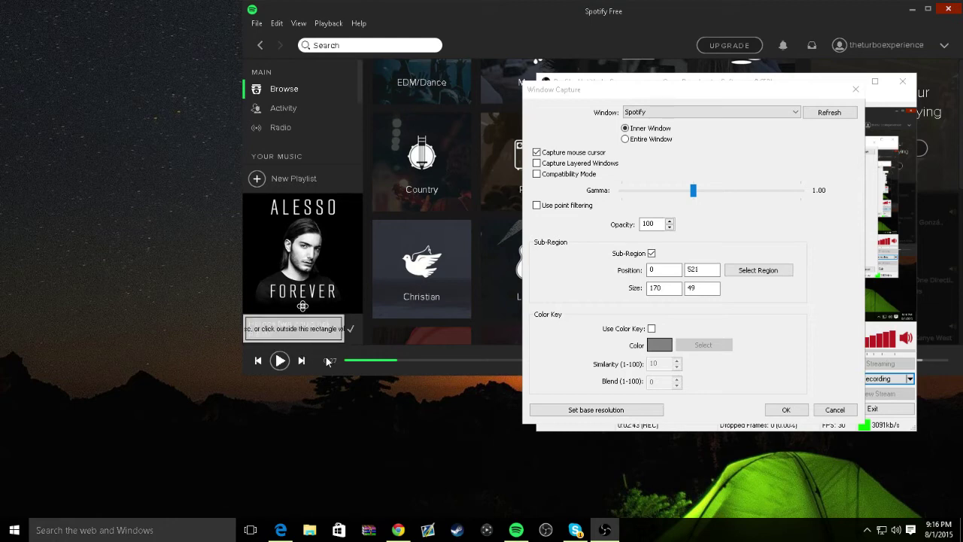
pyautogui.click(787, 416)
# Confirm the cropped Window Capture settings, then select Monitor Capture and toggle Window Capture's visibility.
pyautogui.click(787, 411)
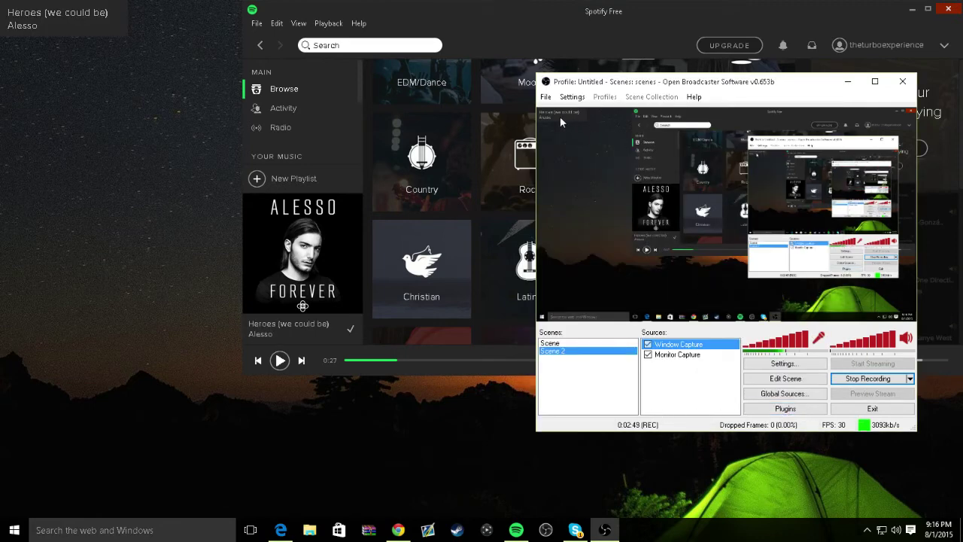
pyautogui.click(681, 356)
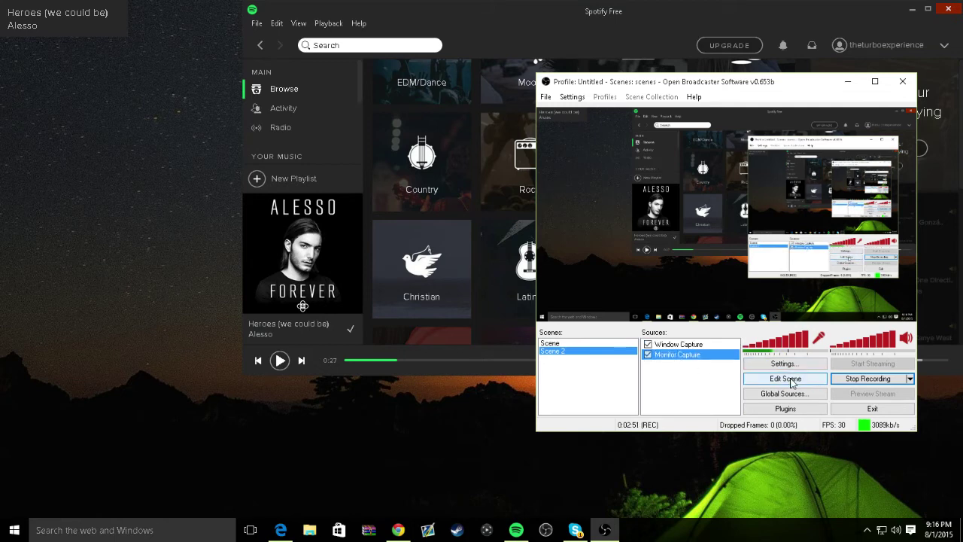
pyautogui.click(648, 345)
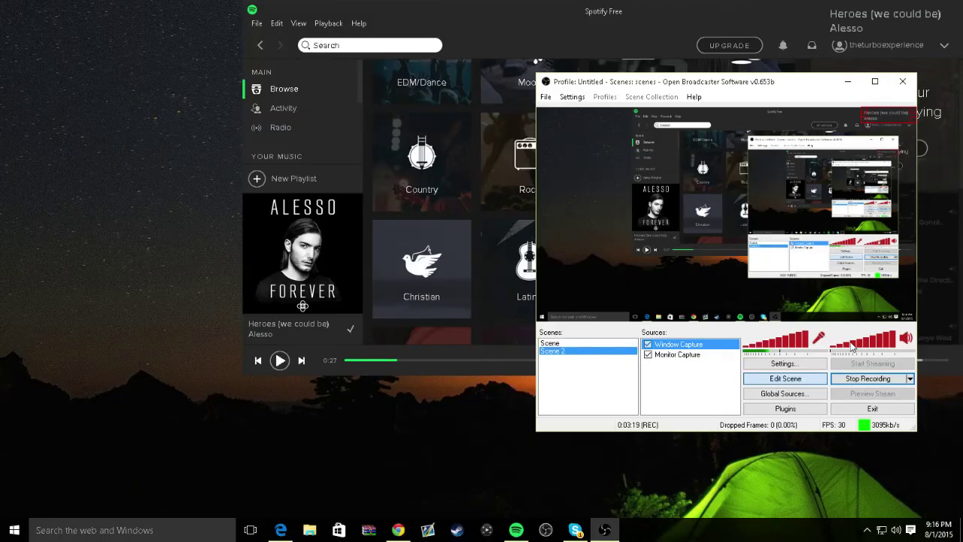
# Play and pause Heroes (we could be) in Spotify, switching to OBS to check the overlay.
pyautogui.click(280, 361)
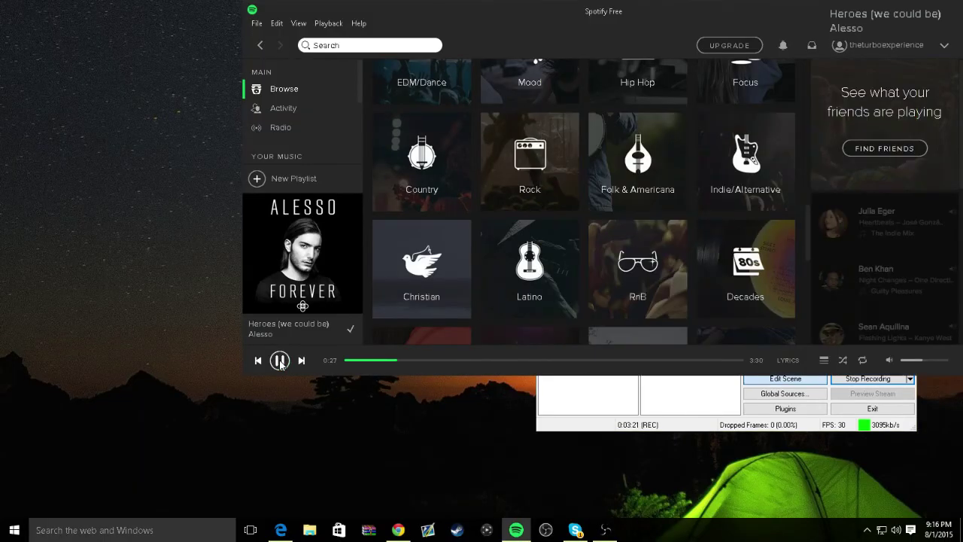
pyautogui.click(279, 361)
pyautogui.hotkey('alt', 'Tab')
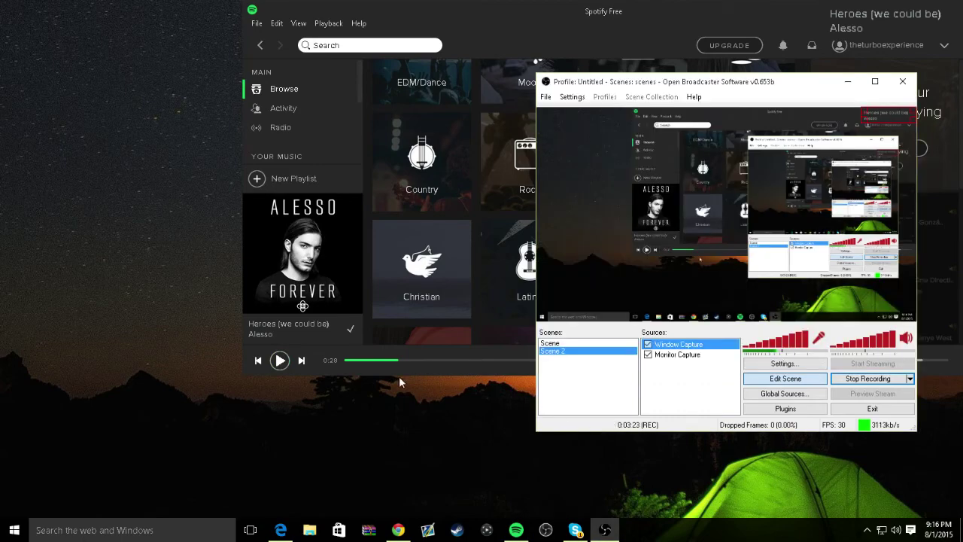
pyautogui.click(280, 361)
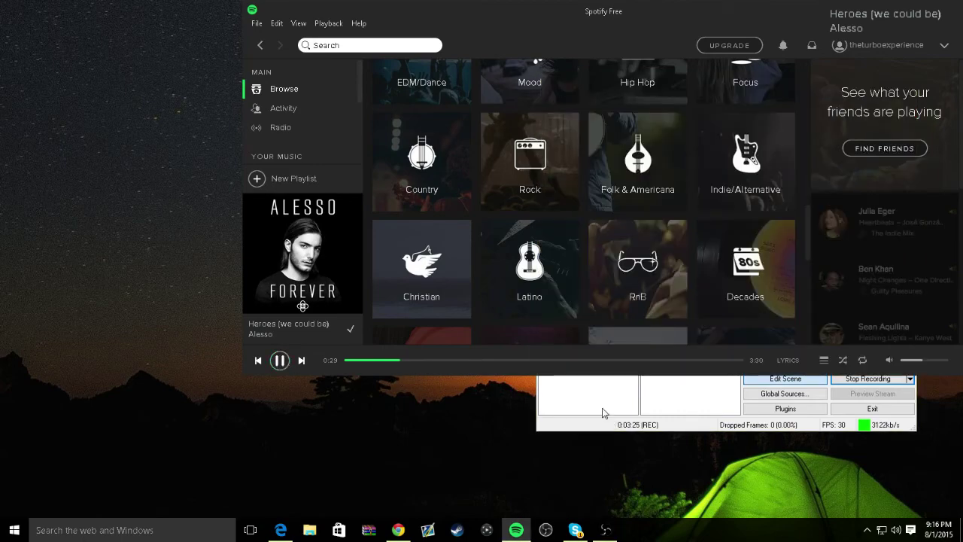
pyautogui.hotkey('alt', 'Tab')
pyautogui.press('XF86AudioPlay')
pyautogui.hotkey('alt', 'Tab')
pyautogui.click(591, 402)
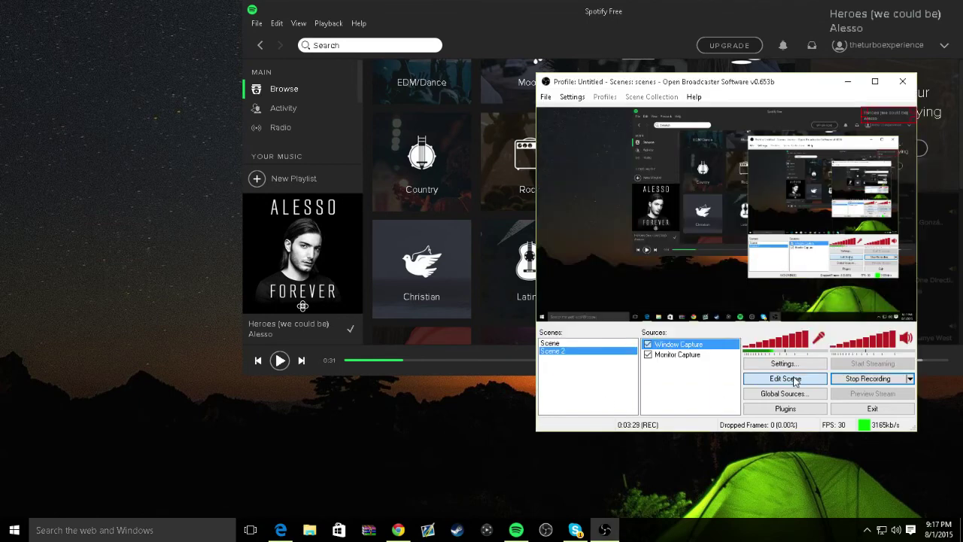
# Lower Spotify's volume slightly and bring OBS back to the front.
pyautogui.click(941, 369)
pyautogui.moveTo(933, 363)
pyautogui.mouseDown()
pyautogui.moveTo(914, 365)
pyautogui.moveTo(925, 365)
pyautogui.mouseUp()
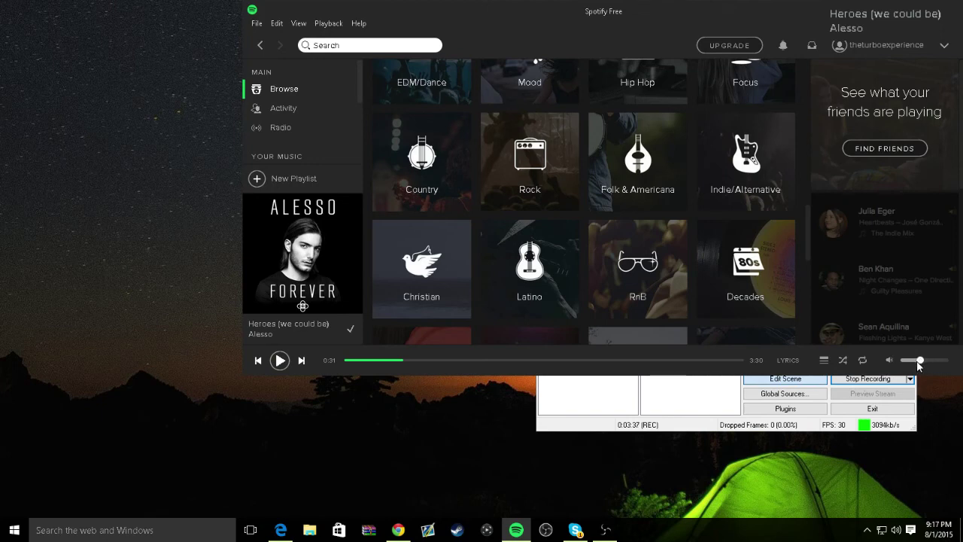
pyautogui.click(747, 426)
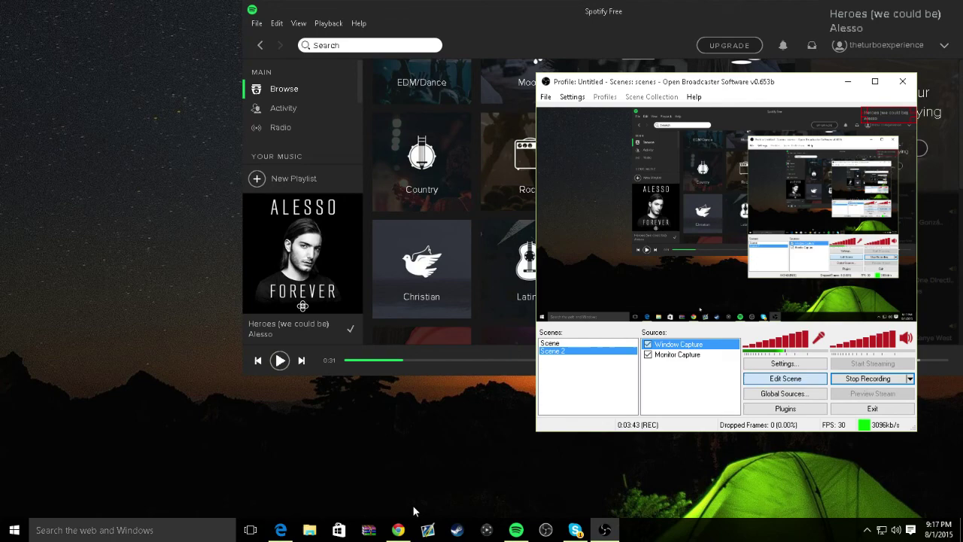
# Show the Twitch channel profile tab in Chrome, briefly selecting the channel name, then restore OBS.
pyautogui.click(399, 531)
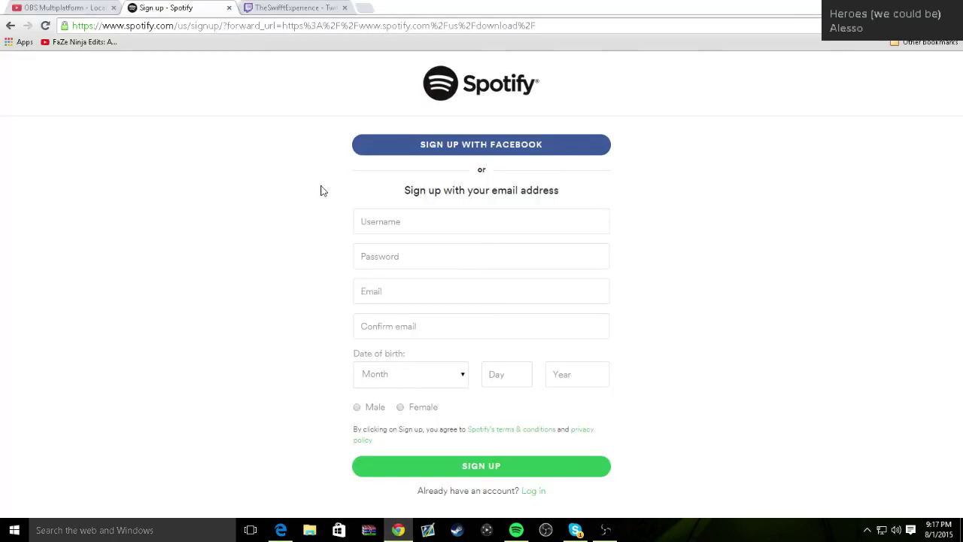
pyautogui.click(282, 8)
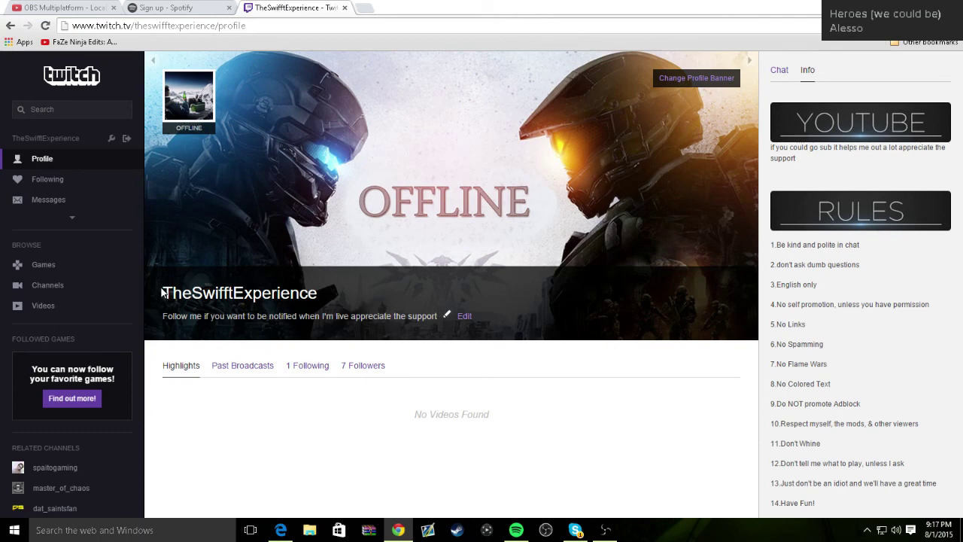
pyautogui.moveTo(162, 293); pyautogui.dragTo(339, 295)
pyautogui.click(417, 284)
pyautogui.click(605, 530)
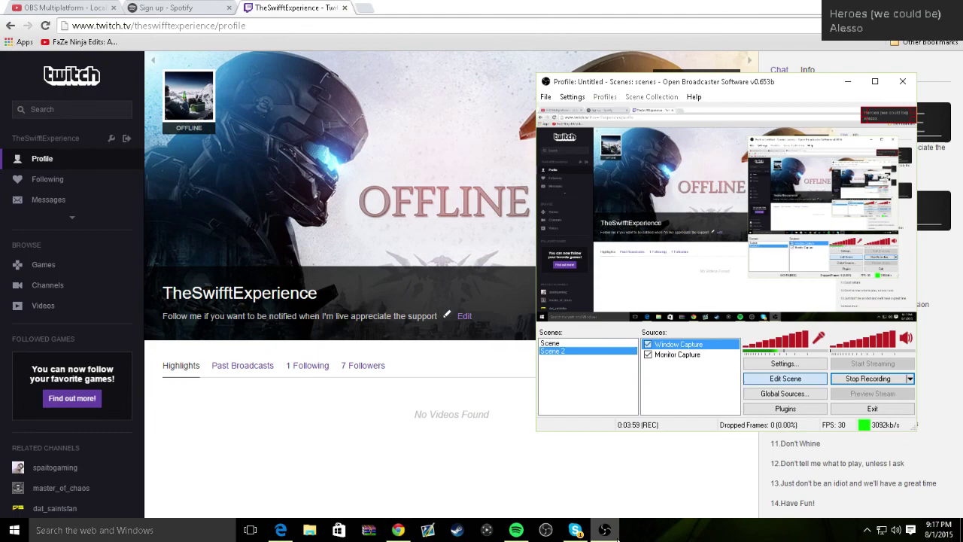